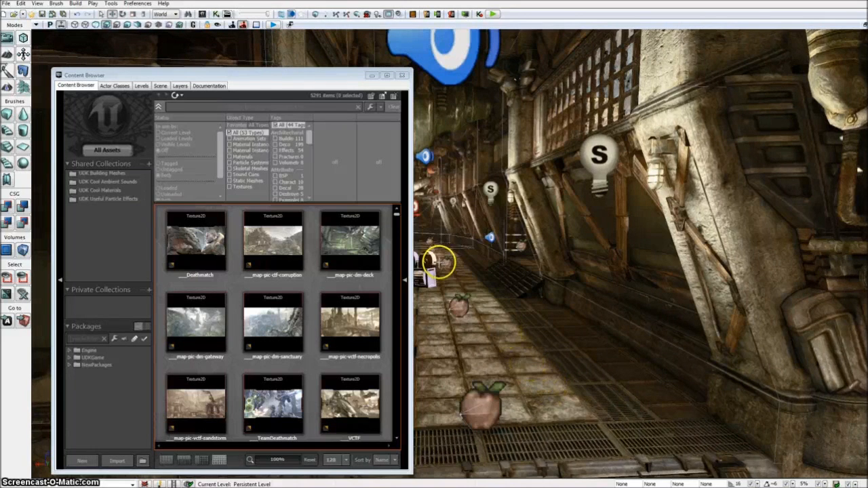
Show the actor classes and expand the Lights category, keeping the corridor in view.
left_click(200, 76)
left_click_drag(201, 76, 222, 61)
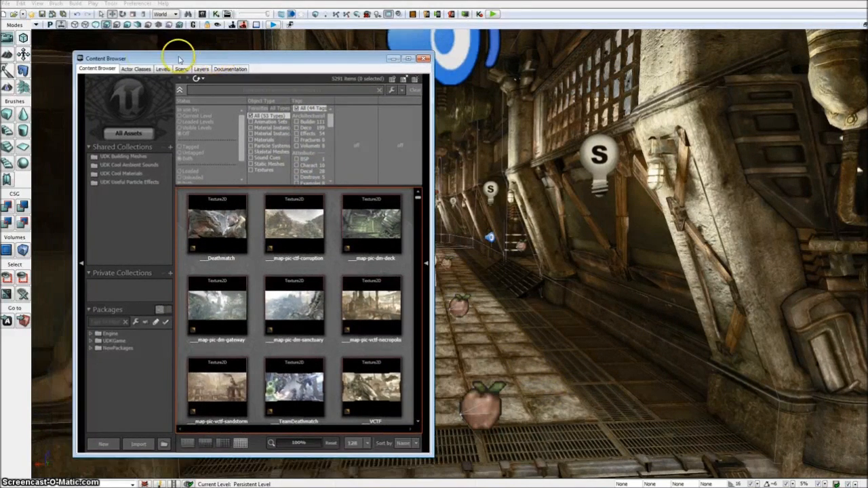
left_click(142, 70)
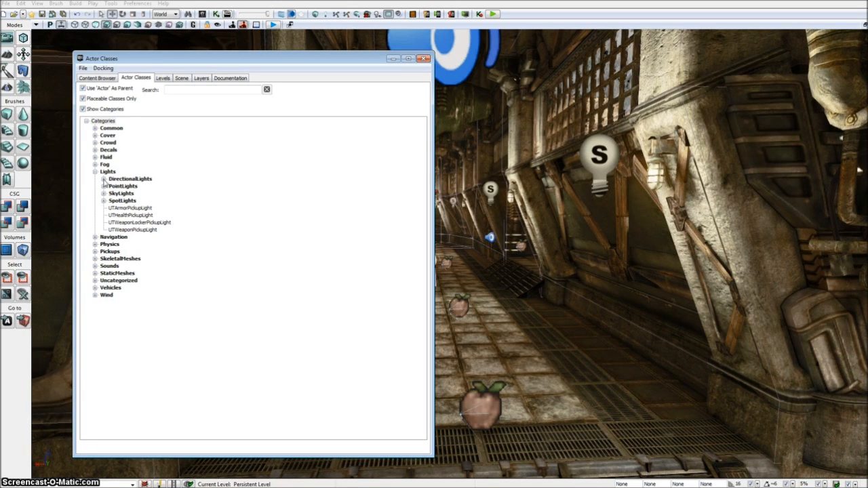
left_click(104, 178)
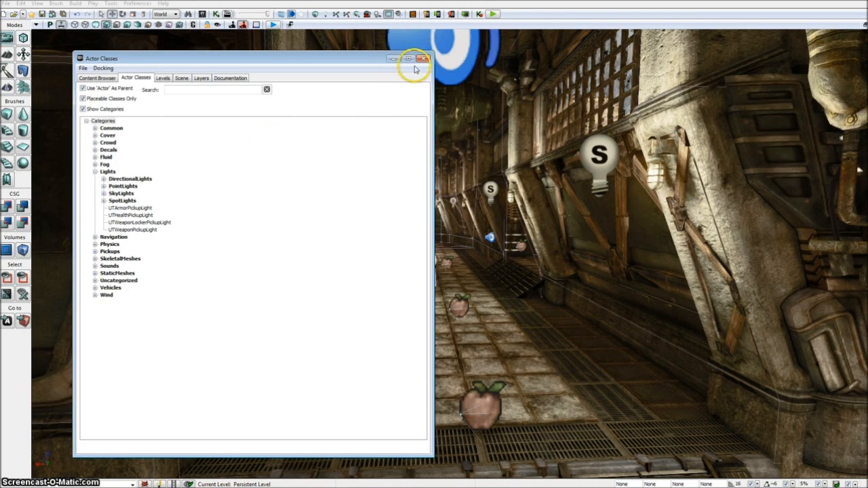
left_click_drag(375, 59, 339, 58)
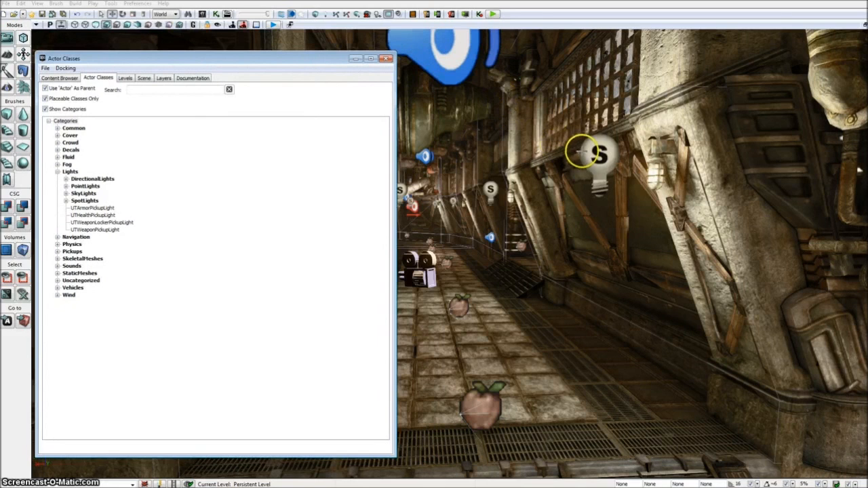
Select the two point lights along the corridor wall and the wall lamp mesh in turn to examine them.
left_click(600, 153)
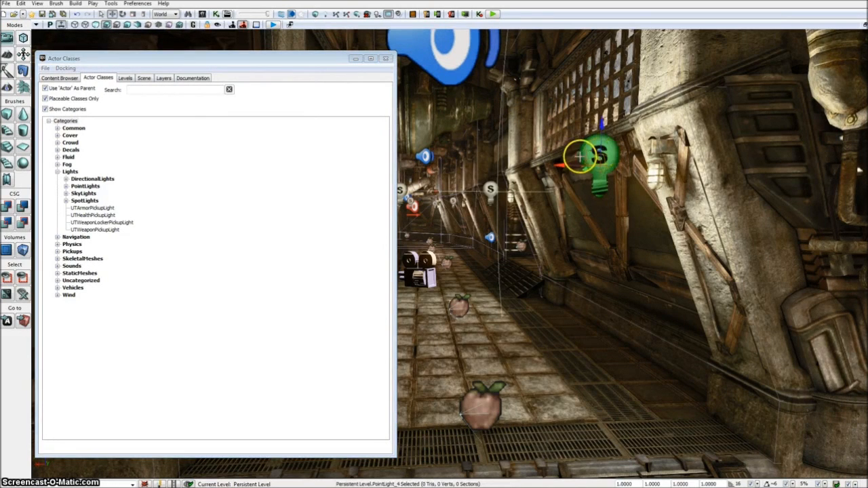
left_click(490, 188)
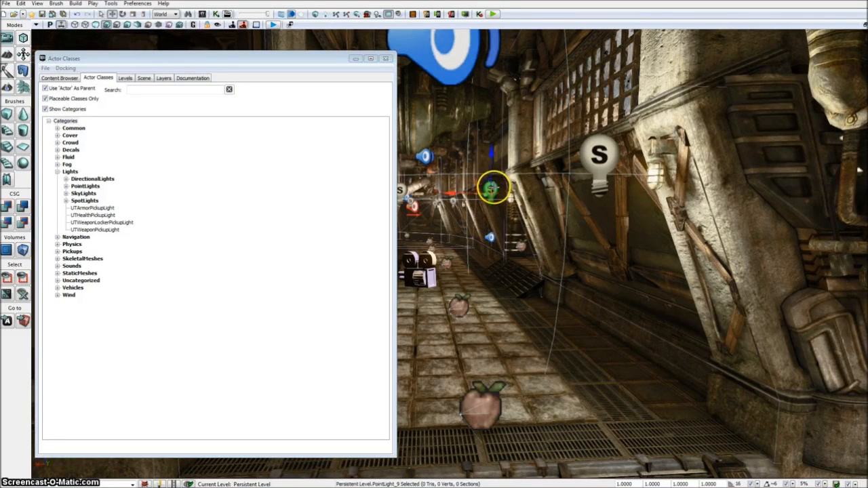
left_click(655, 175)
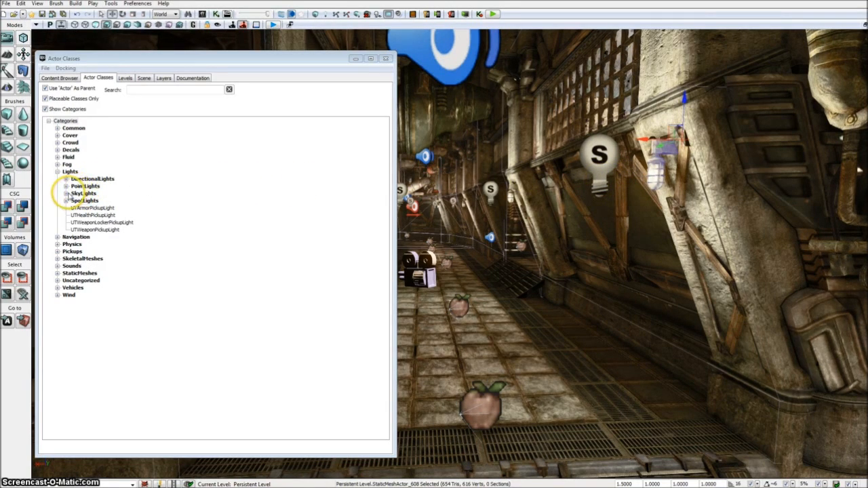
Expand the SkyLights category to view its classes and collapse it again.
left_click(67, 194)
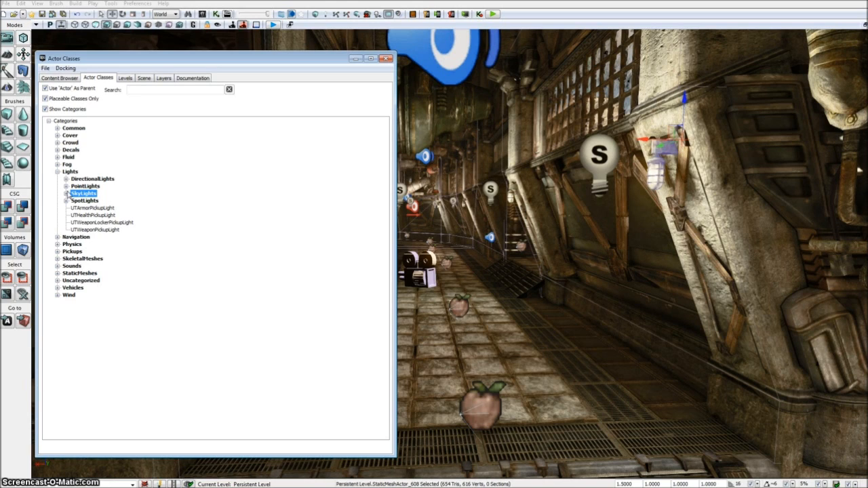
left_click(67, 194)
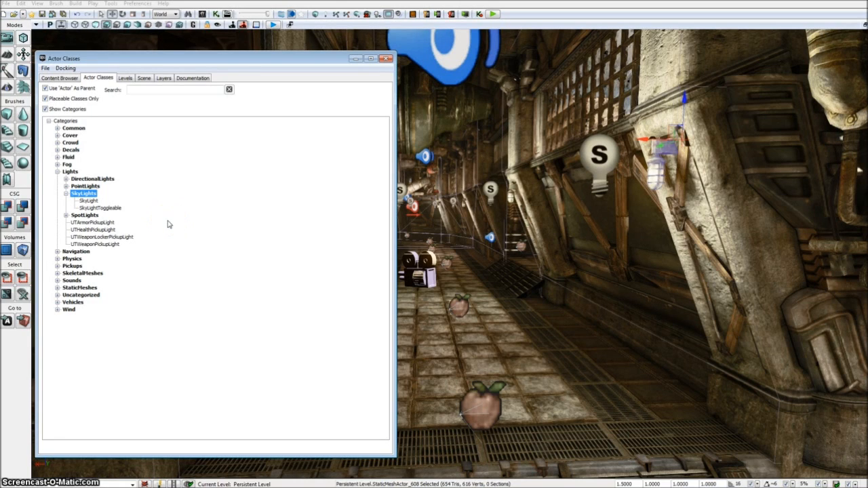
left_click(65, 194)
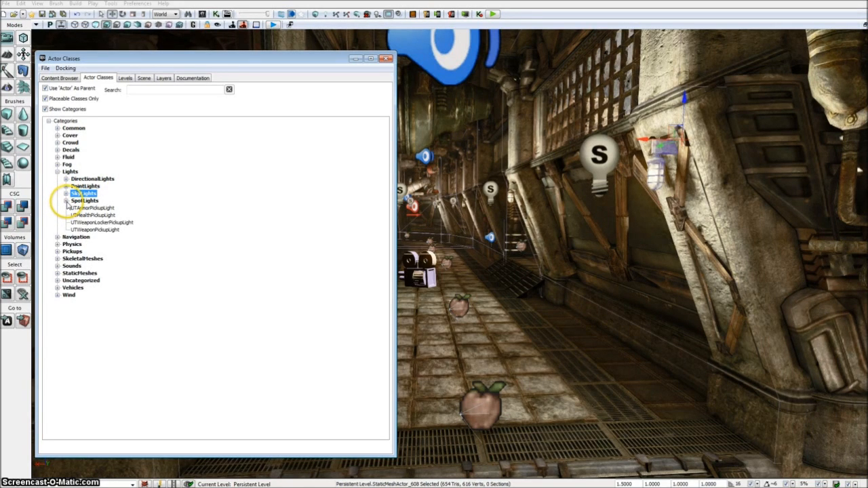
Place a SpotLight from the SpotLights category on the corridor floor and raise it to about the height of the wall lamps.
left_click(66, 202)
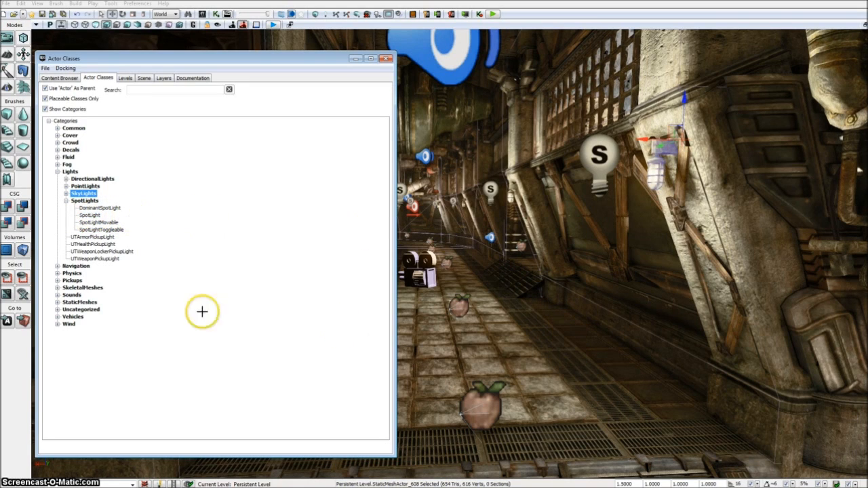
left_click(86, 216)
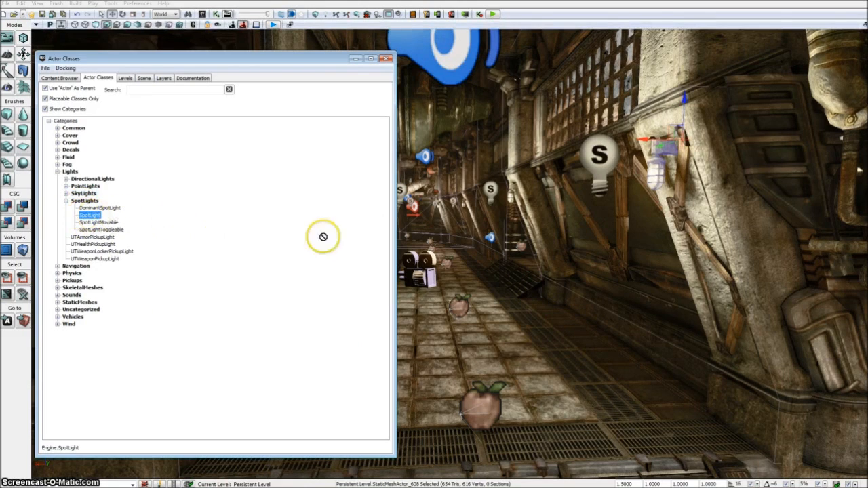
left_click_drag(548, 333, 548, 331)
left_click_drag(547, 301, 547, 145)
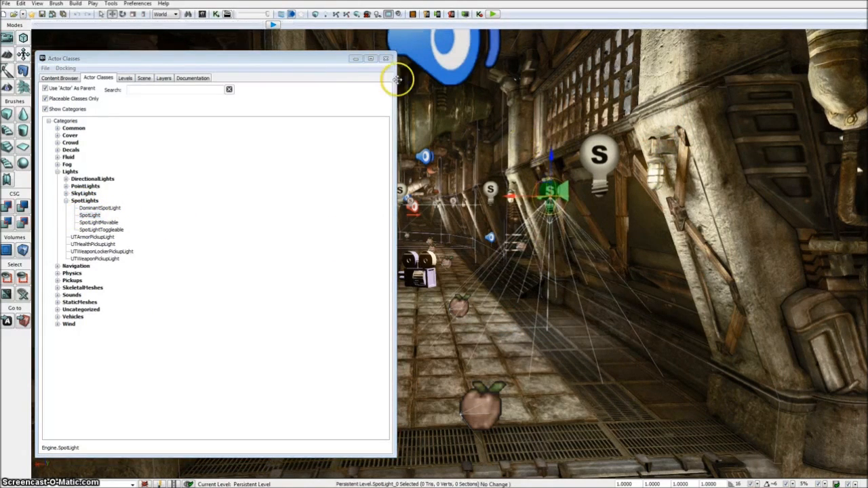
Lower the spotlight closer to the floor and delete it from the level.
left_click(355, 59)
right_click_drag(462, 278, 758, 265)
key("w")
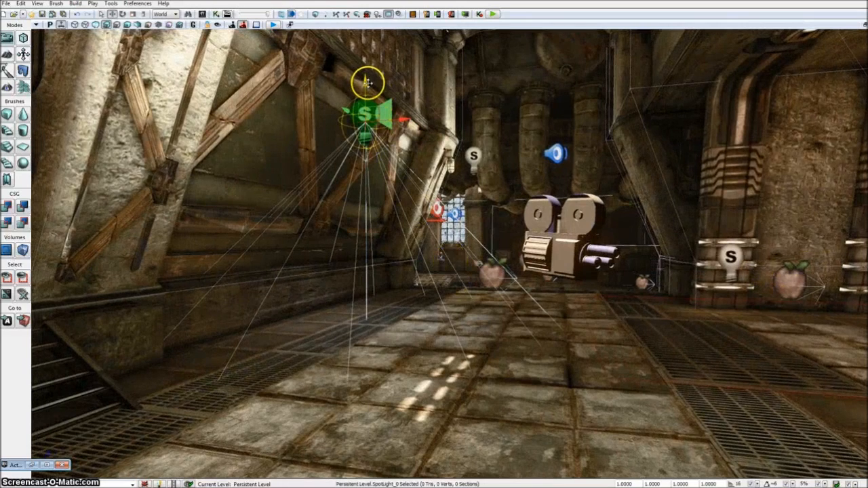
left_click_drag(366, 101, 348, 195)
left_click_drag(348, 110, 318, 161)
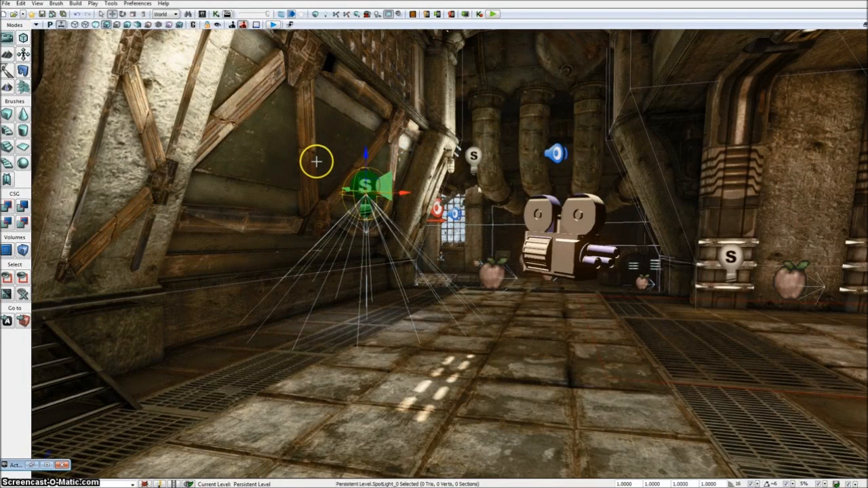
key("Delete")
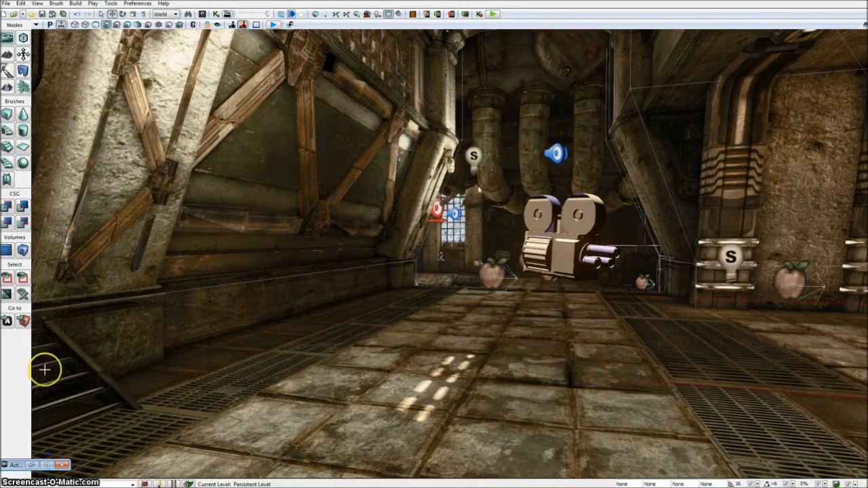
Place a SkyLight from the SkyLights category on the corridor floor and raise it high above the camera actor.
left_click(14, 465)
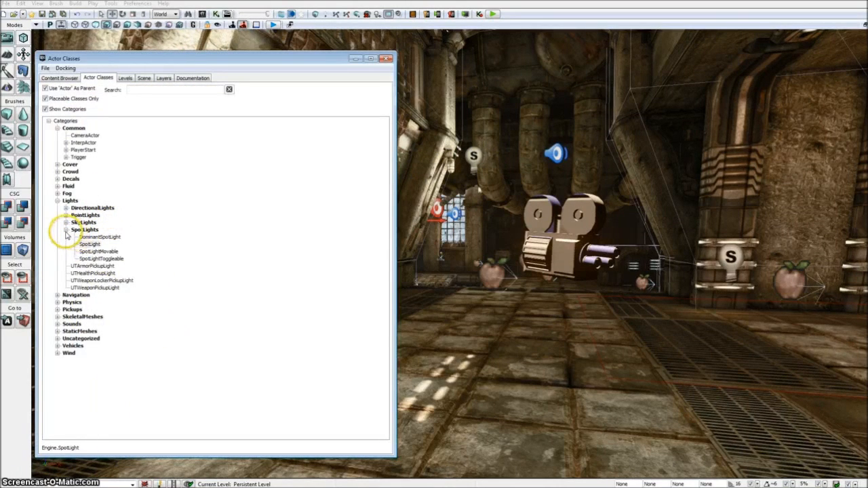
left_click(66, 230)
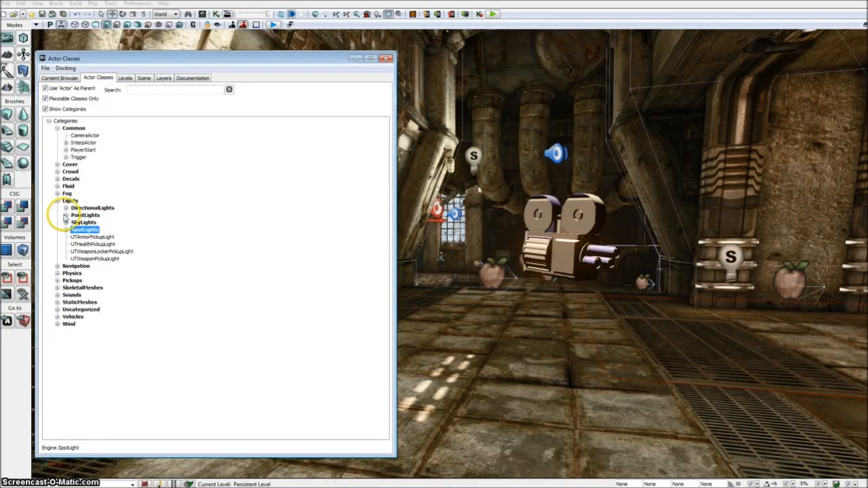
left_click(66, 223)
left_click(88, 230)
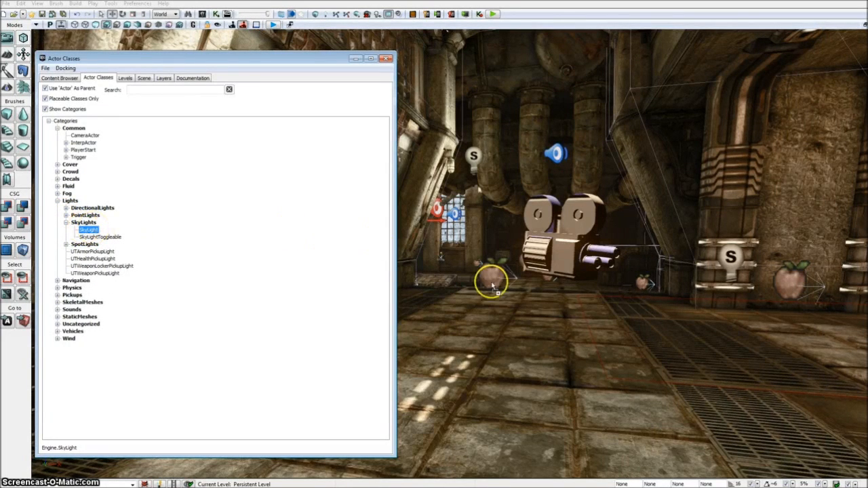
left_click(571, 330)
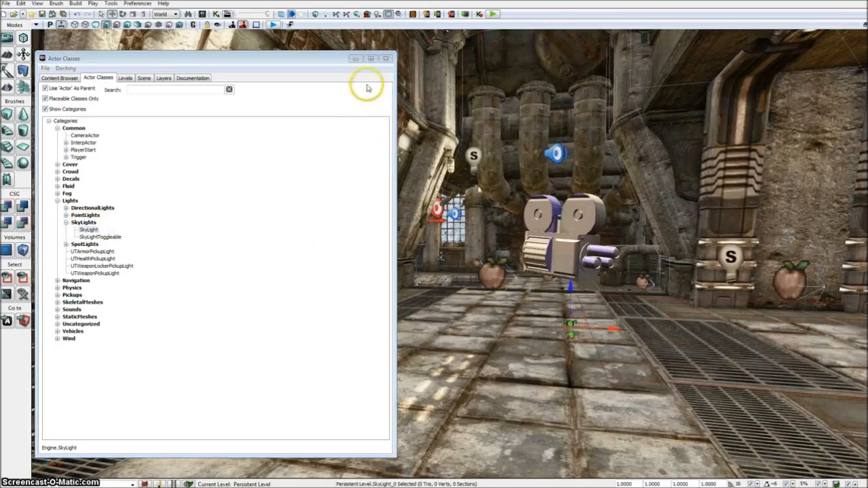
left_click(355, 59)
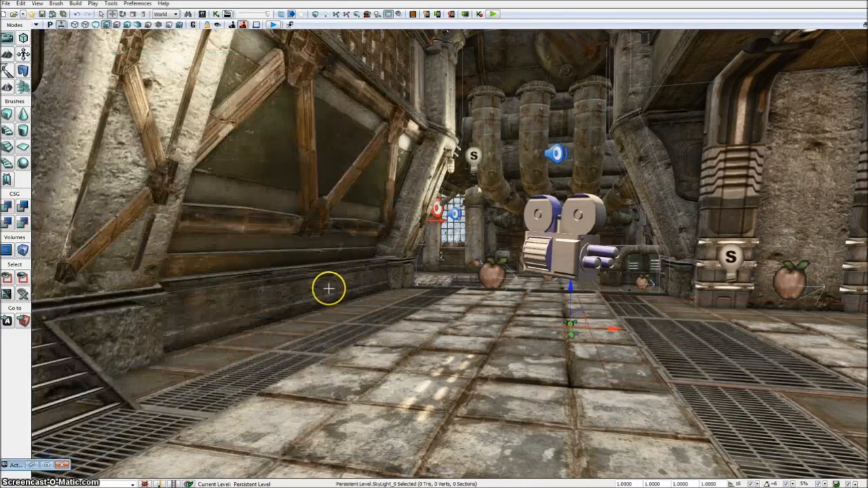
right_click_drag(264, 272, 384, 291)
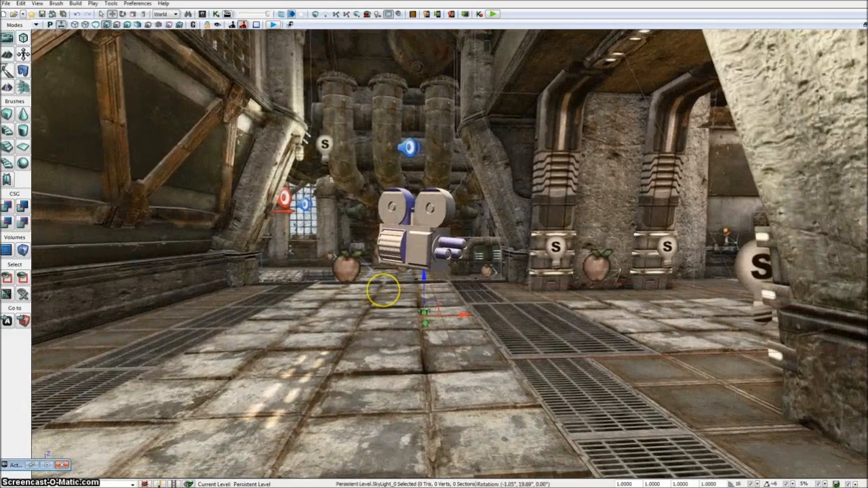
left_click_drag(424, 279, 421, 49)
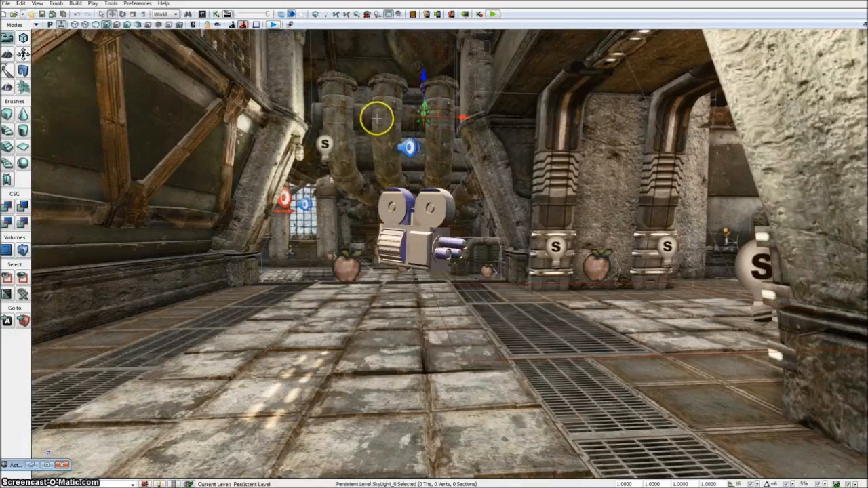
Open the sky light's properties and set the Lower Color of its Sky Light Component to yellow.
mouse_move(378, 41)
right_mouse_down()
mouse_move(326, 32)
mouse_move(346, 44)
mouse_move(369, 39)
right_mouse_up()
key("w")
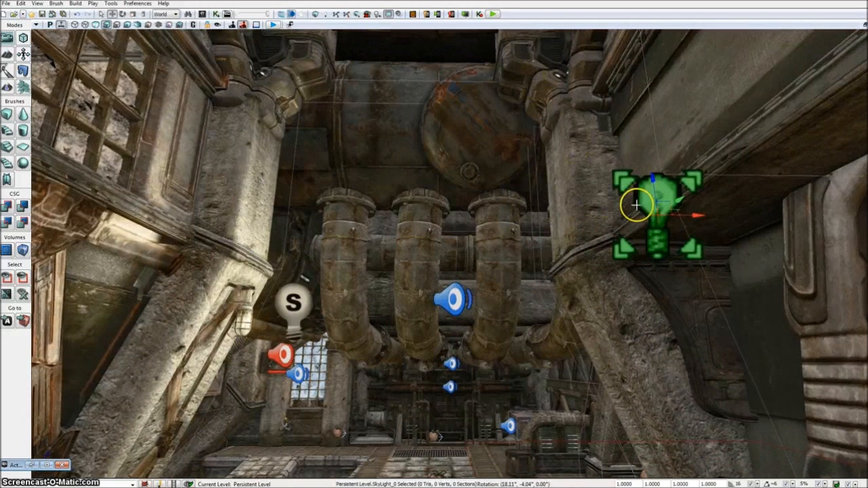
double_click(641, 202)
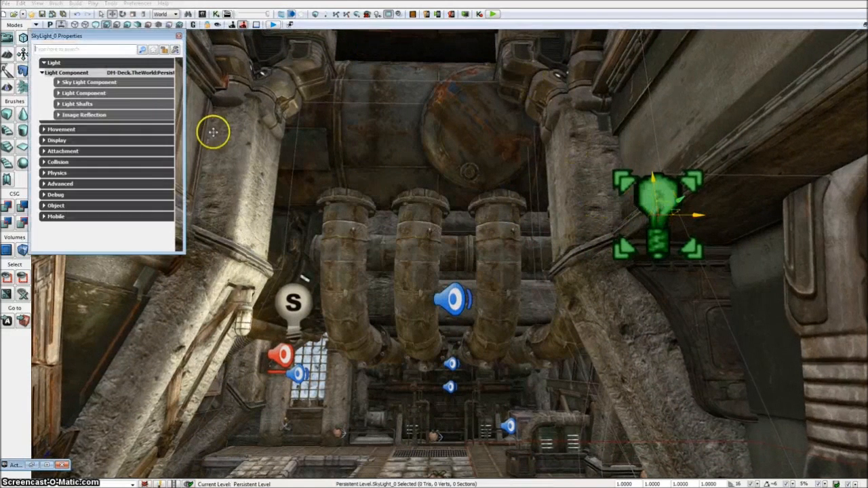
left_click(82, 82)
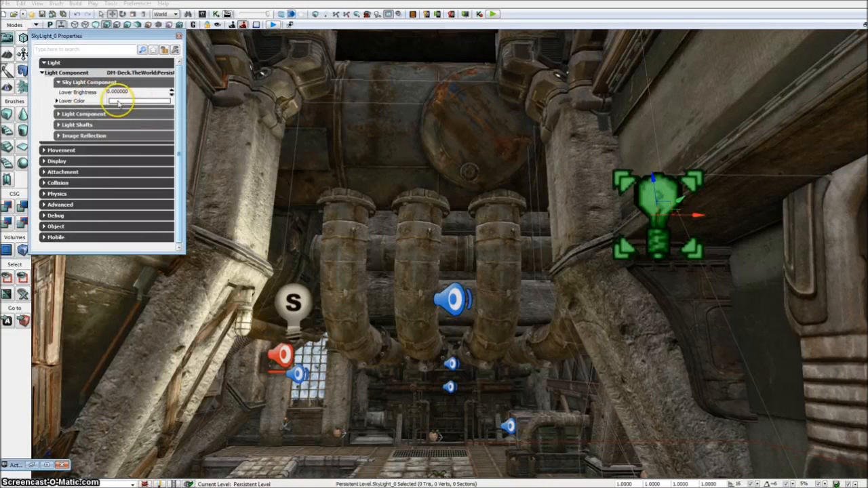
left_click(118, 101)
left_click_drag(433, 241, 441, 242)
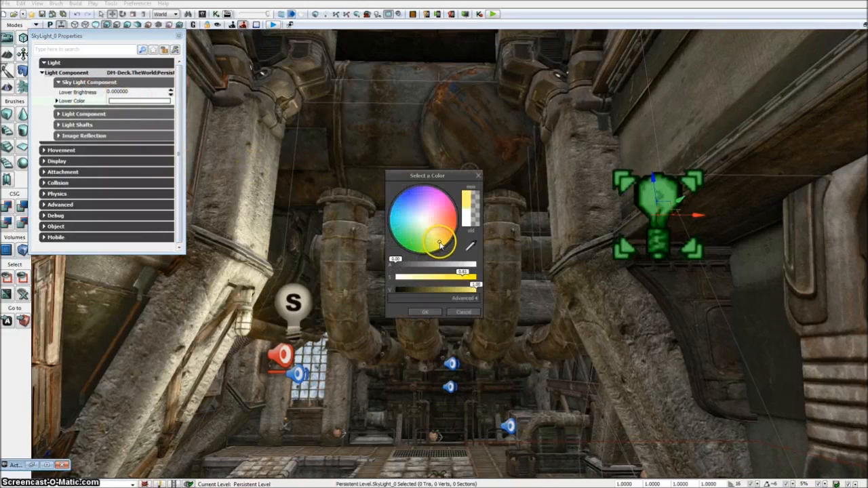
left_click(427, 312)
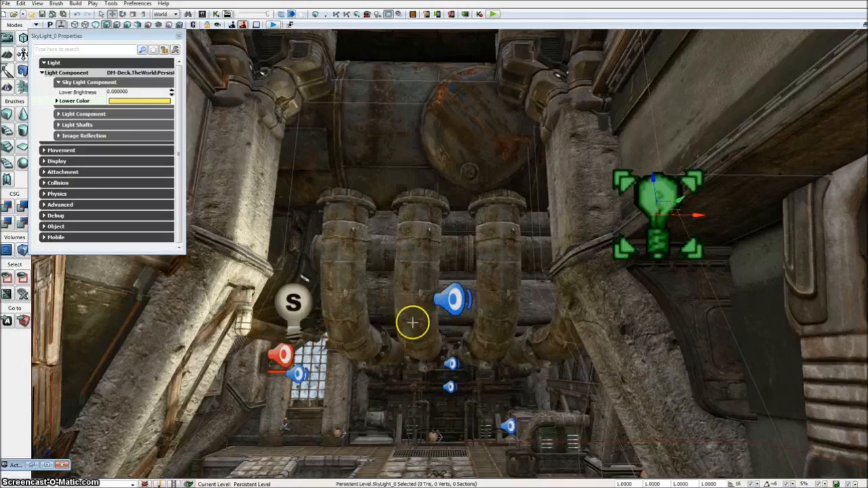
Set the sky light's Lower Brightness to 0.6864.
right_click_drag(477, 373, 657, 426)
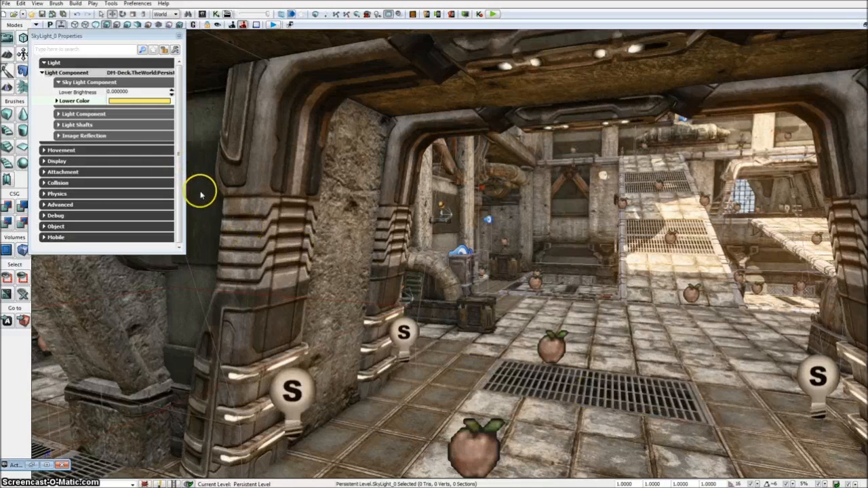
left_click(88, 92)
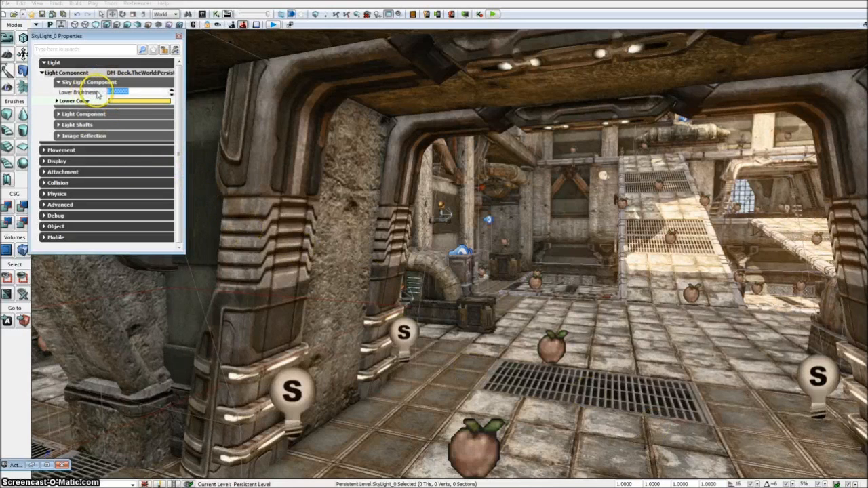
left_click(170, 91)
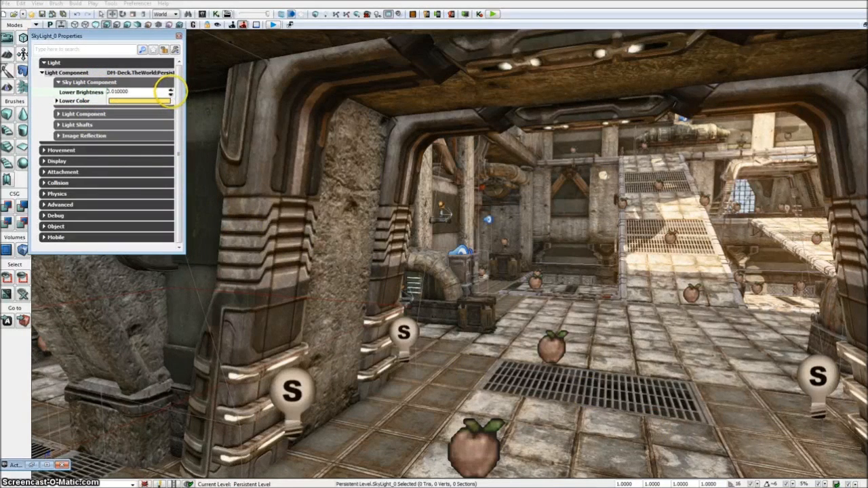
left_click_drag(170, 92, 171, 90)
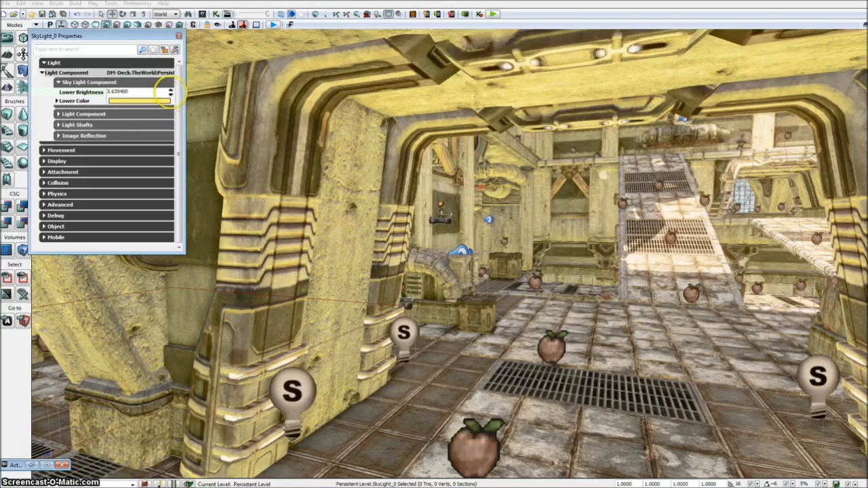
left_click_drag(170, 94, 170, 95)
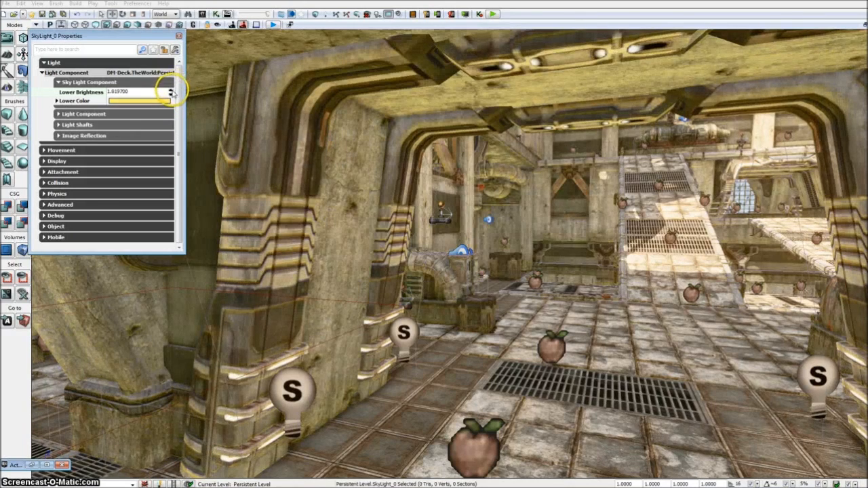
left_click_drag(171, 93, 170, 94)
right_click_drag(241, 137, 152, 108)
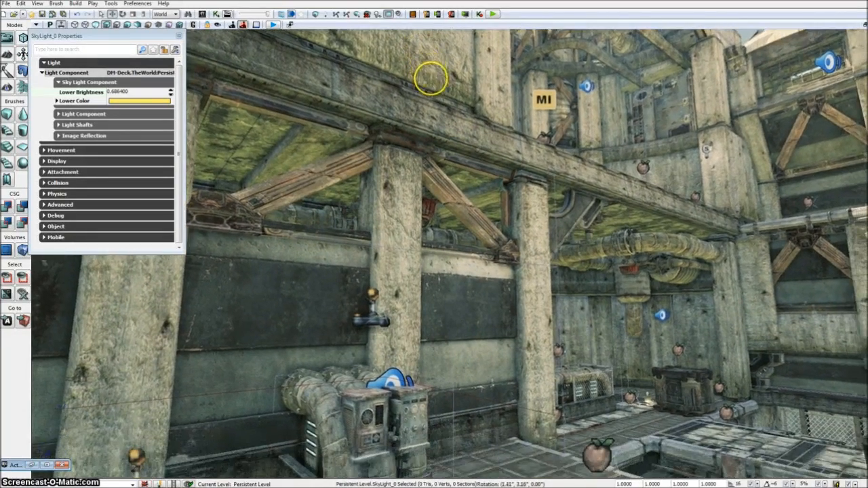
mouse_move(431, 78)
right_mouse_down()
mouse_move(484, 86)
mouse_move(568, 67)
mouse_move(636, 77)
mouse_move(479, 80)
mouse_move(469, 98)
mouse_move(418, 109)
mouse_move(418, 83)
right_mouse_up()
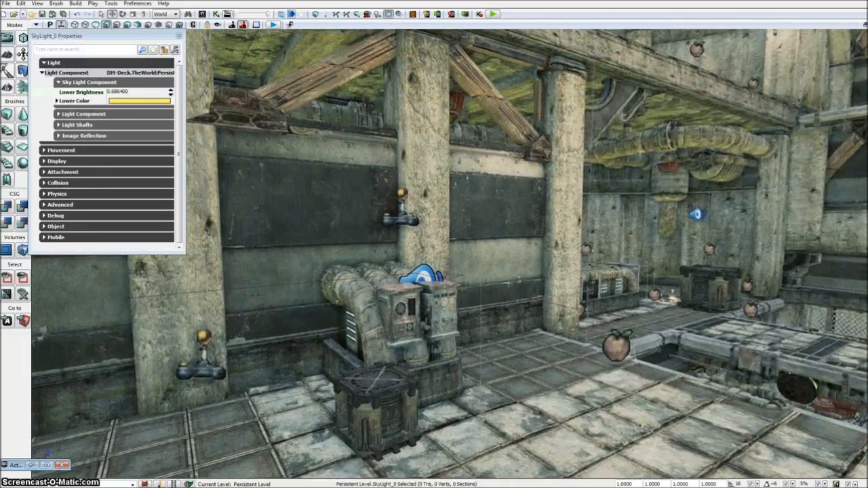
Close the sky light's properties, collapse the SkyLights category in the Actor Classes browser, and minimize the browser.
left_click(179, 35)
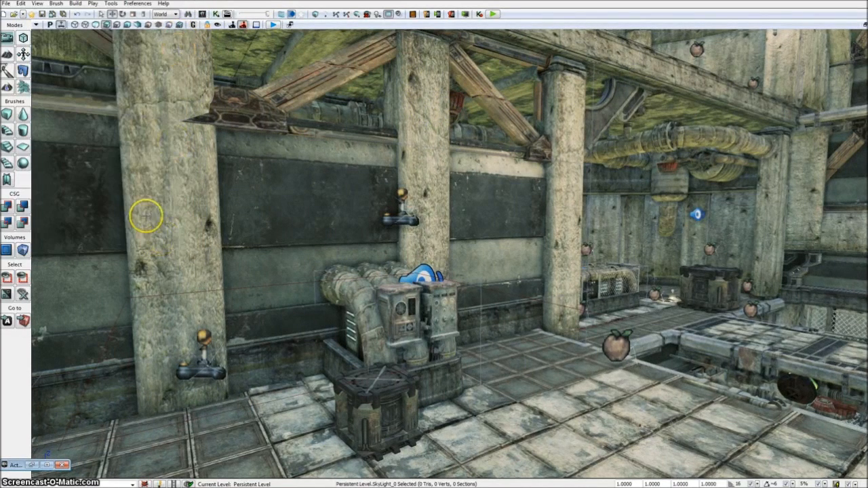
left_click(33, 466)
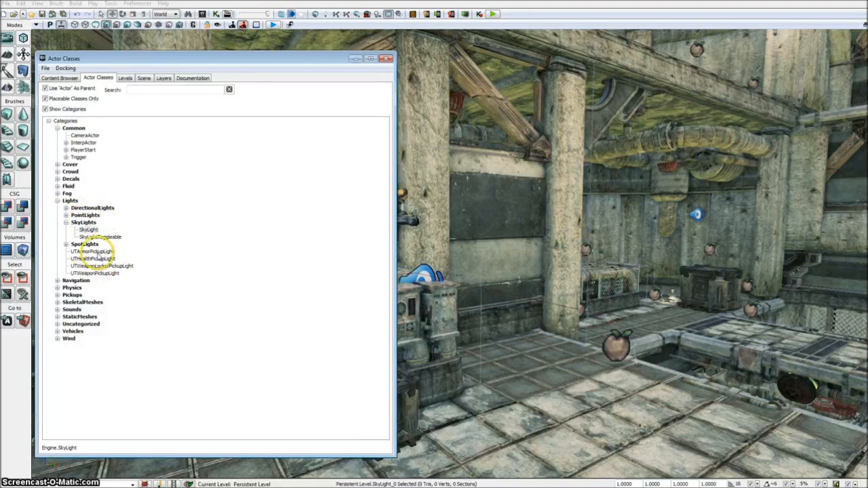
left_click(65, 223)
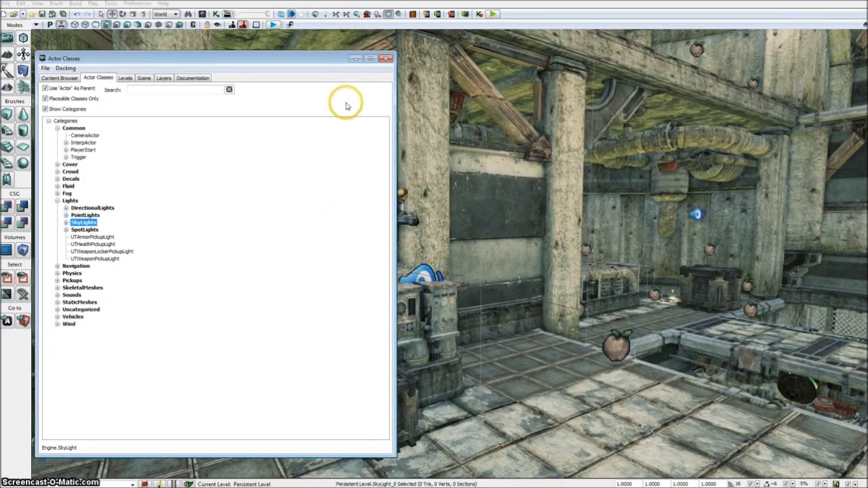
left_click(356, 59)
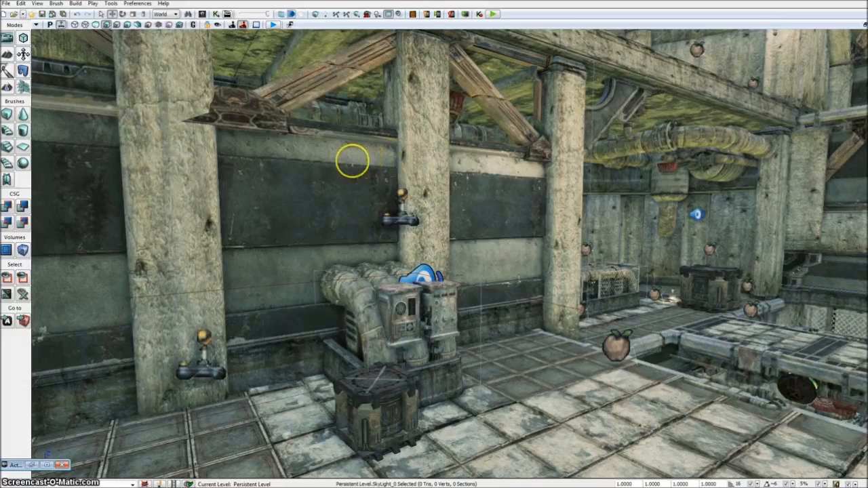
right_click_drag(331, 161, 314, 151)
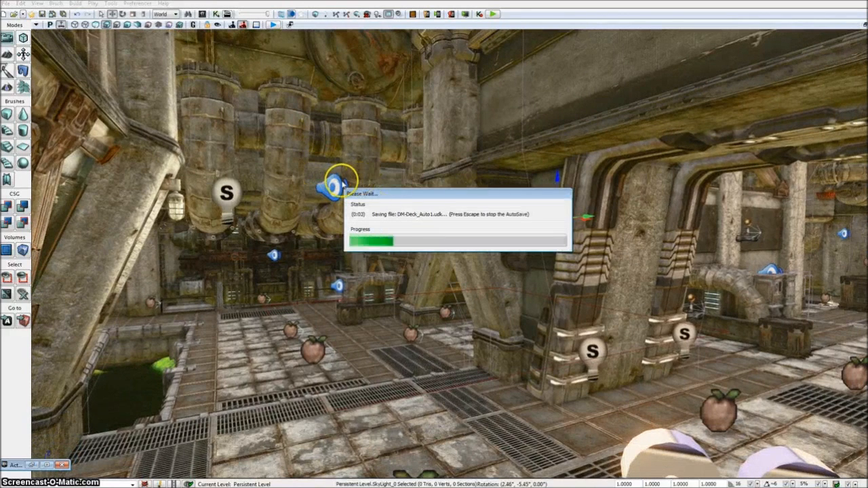
right_click_drag(352, 191, 341, 202)
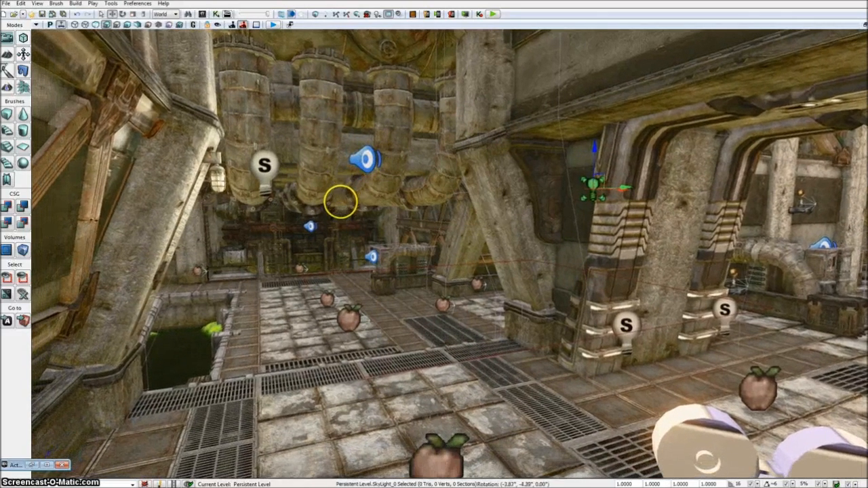